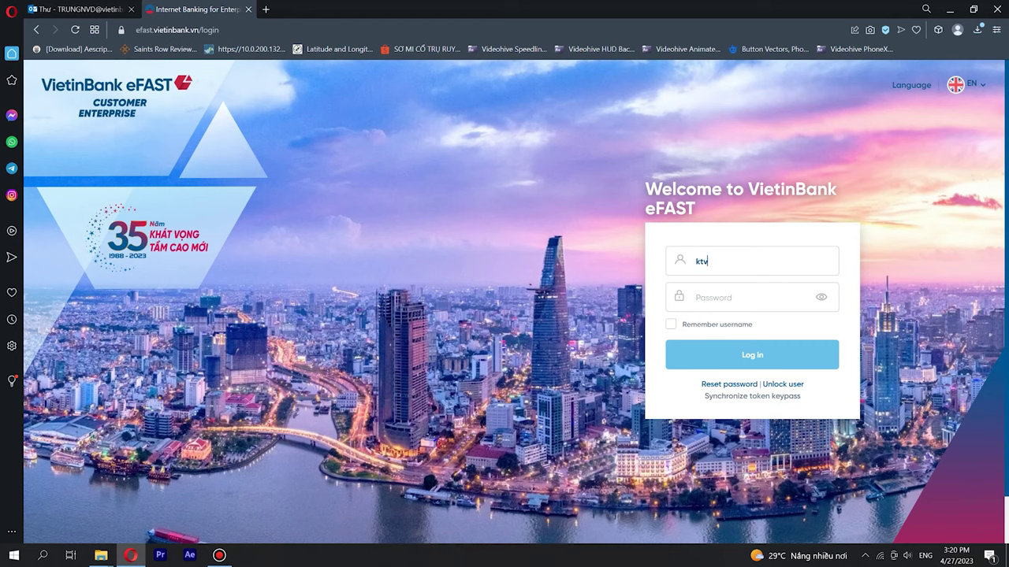
- Log in with the account credentials and open Collect/Pay on behalf > Salary Payment
{"action": "type", "text": "dongda1********"}
{"action": "key", "text": "Return"}
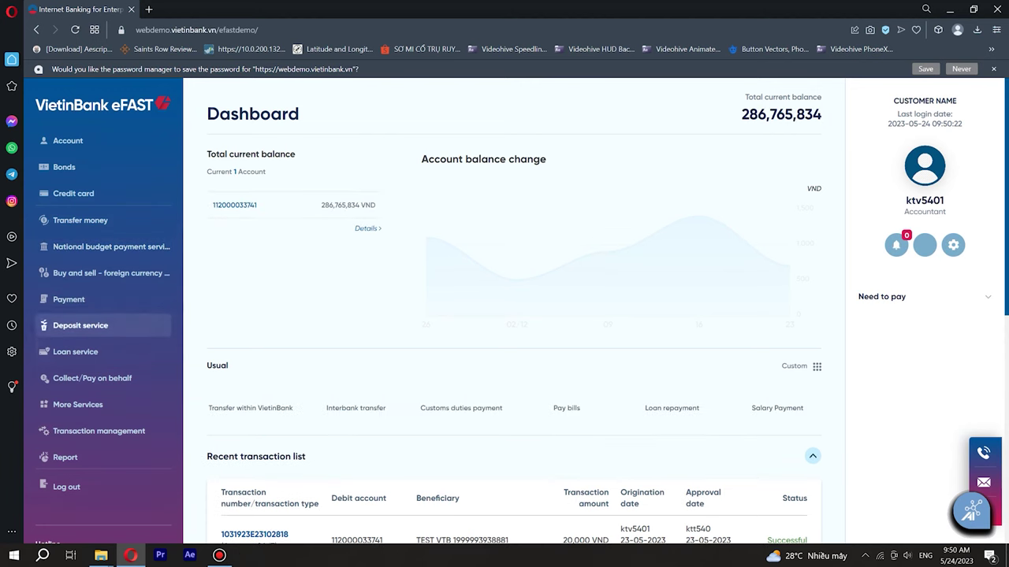
{"action": "left_click", "coordinate": [93, 378]}
{"action": "left_click", "coordinate": [82, 404]}
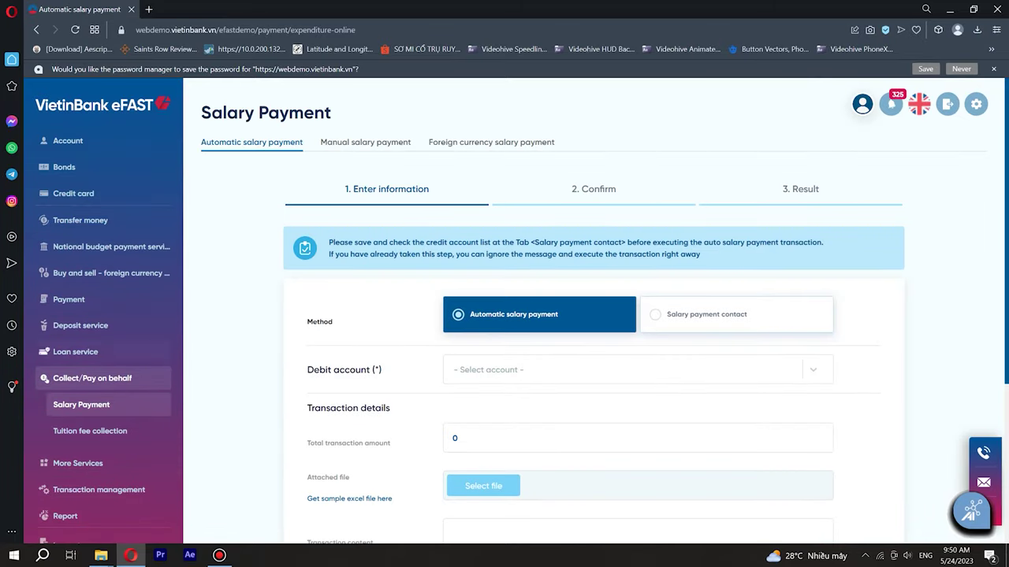
{"action": "scroll", "coordinate": [86, 406], "scroll_direction": "down", "scroll_amount": 1}
{"action": "scroll", "coordinate": [517, 302], "scroll_direction": "down", "scroll_amount": 1}
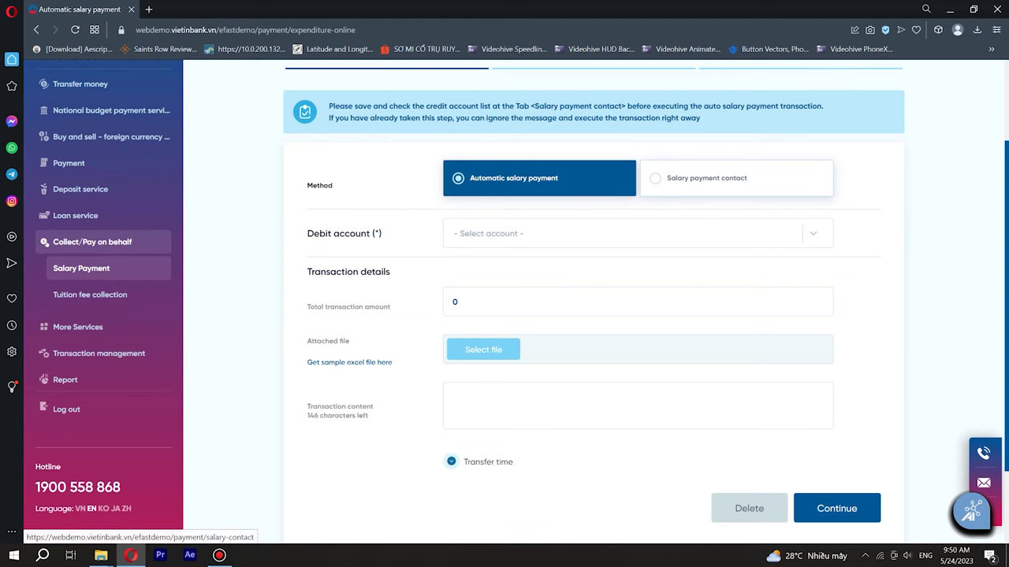
- Switch to Salary payment contact, upload the salary template, and download the failed check result file
{"action": "left_click", "coordinate": [706, 178]}
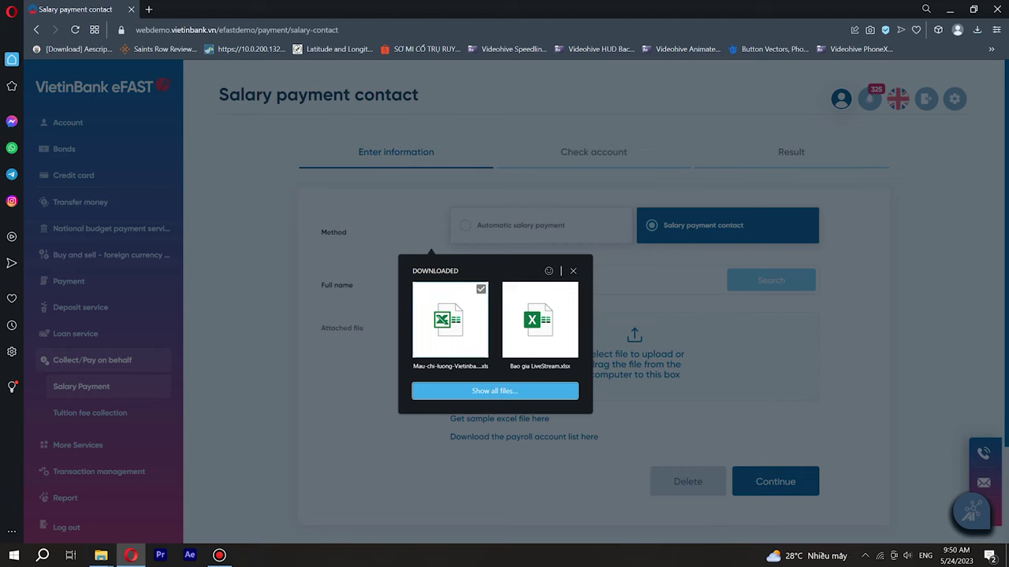
{"action": "left_click_drag", "start_coordinate": [450, 319], "coordinate": [635, 354]}
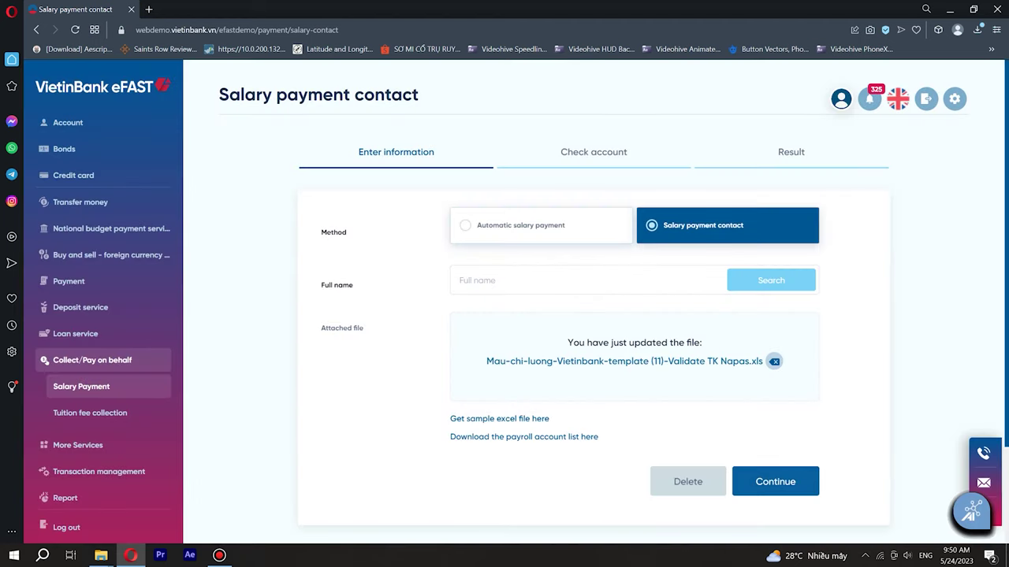
{"action": "left_click", "coordinate": [775, 481]}
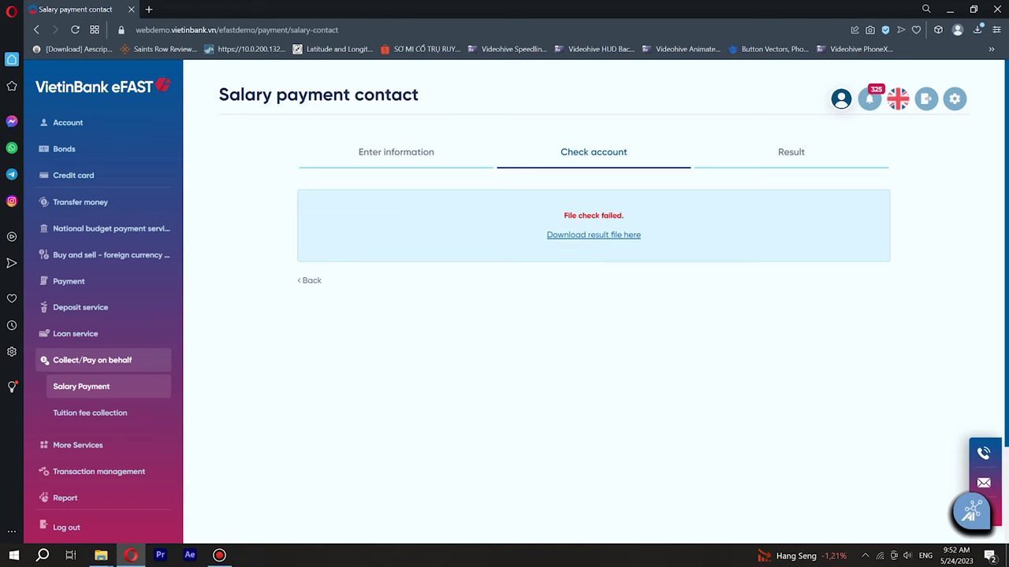
{"action": "left_click", "coordinate": [588, 235]}
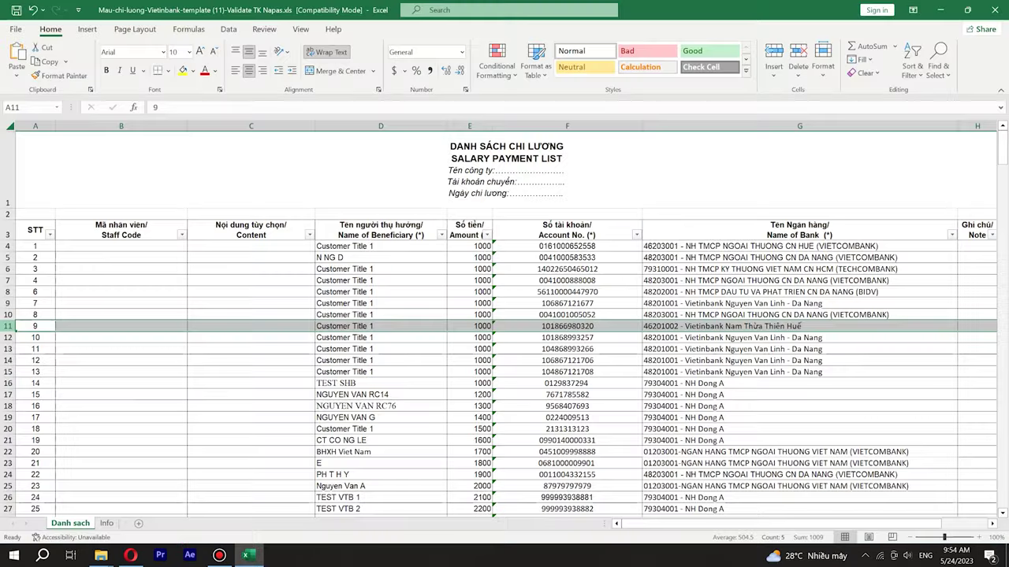
- Delete rows 11 to 46 from the Danh sach sheet of the template
{"action": "left_click_drag", "start_coordinate": [8, 333], "coordinate": [10, 455]}
{"action": "right_click", "coordinate": [591, 344]}
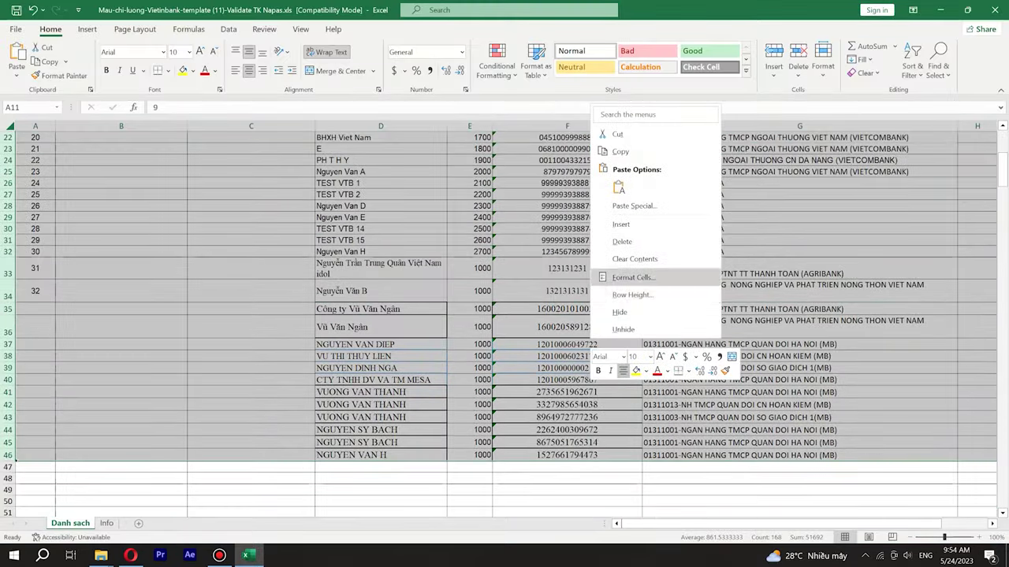
{"action": "left_click", "coordinate": [622, 241]}
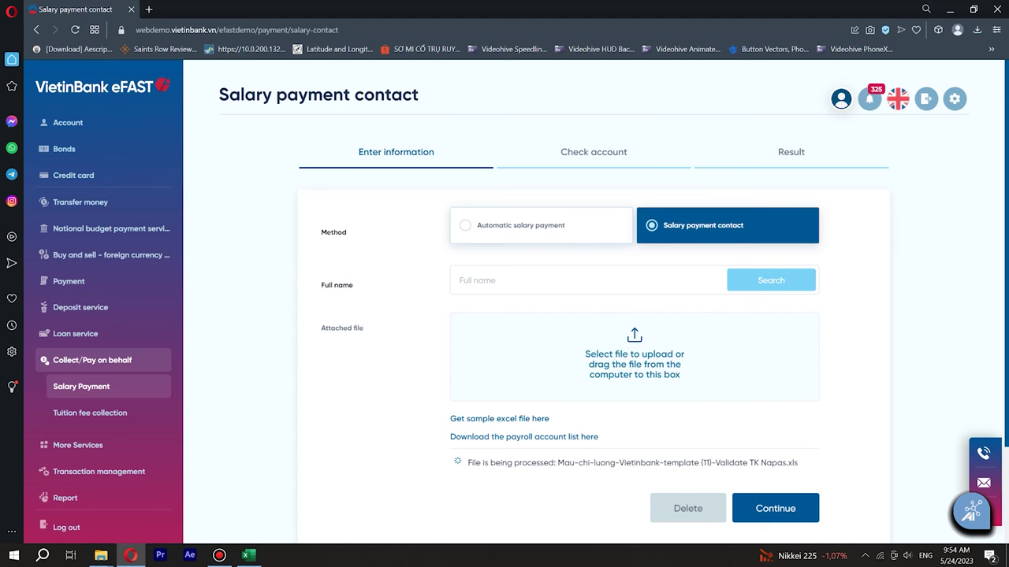
- Attach the edited template from Downloads, pass the check, and add contacts keeping existing beneficiaries
{"action": "left_click", "coordinate": [634, 355]}
{"action": "left_click", "coordinate": [491, 416]}
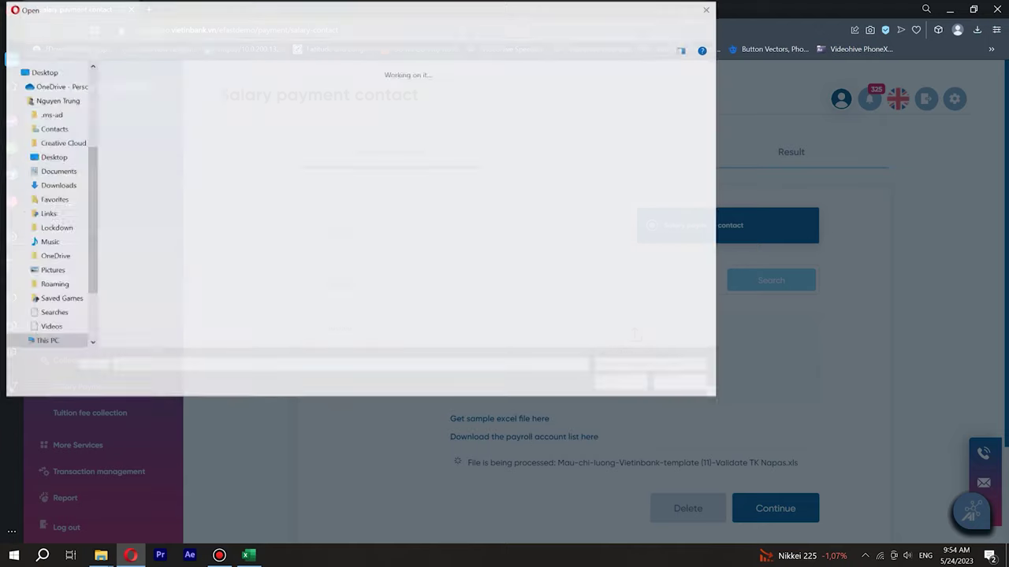
{"action": "left_click", "coordinate": [138, 126]}
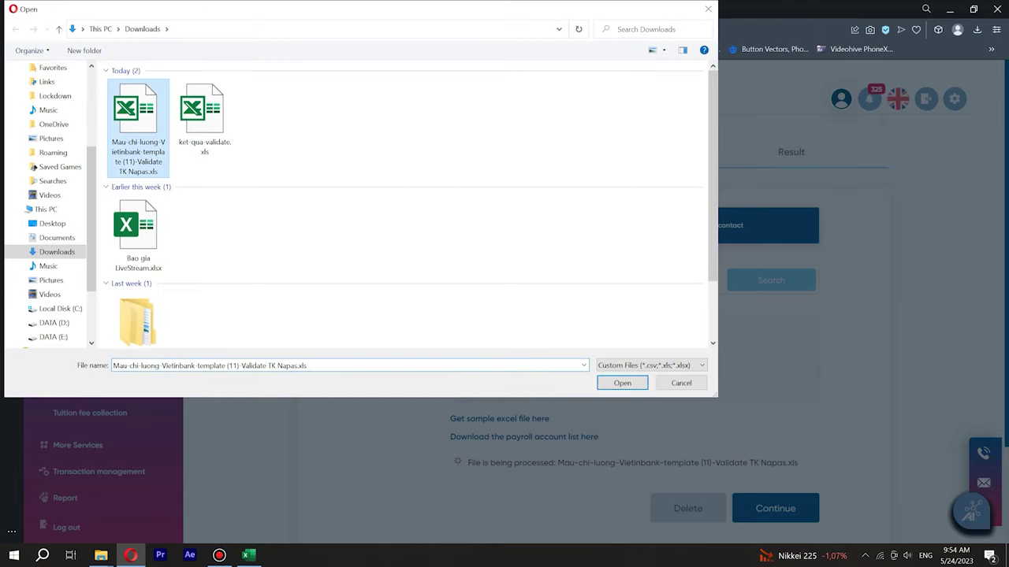
{"action": "left_click", "coordinate": [622, 383]}
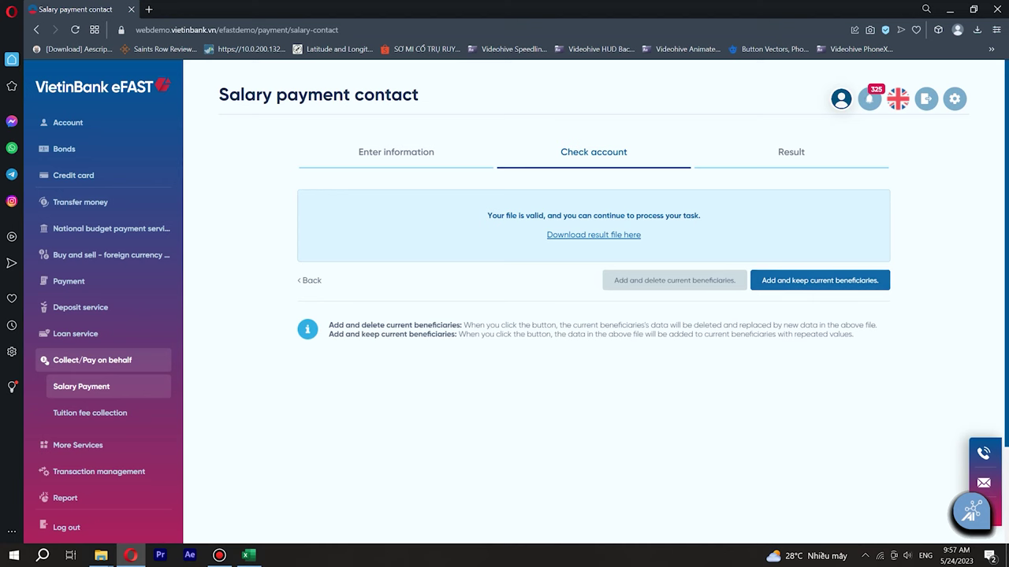
{"action": "left_click", "coordinate": [819, 280]}
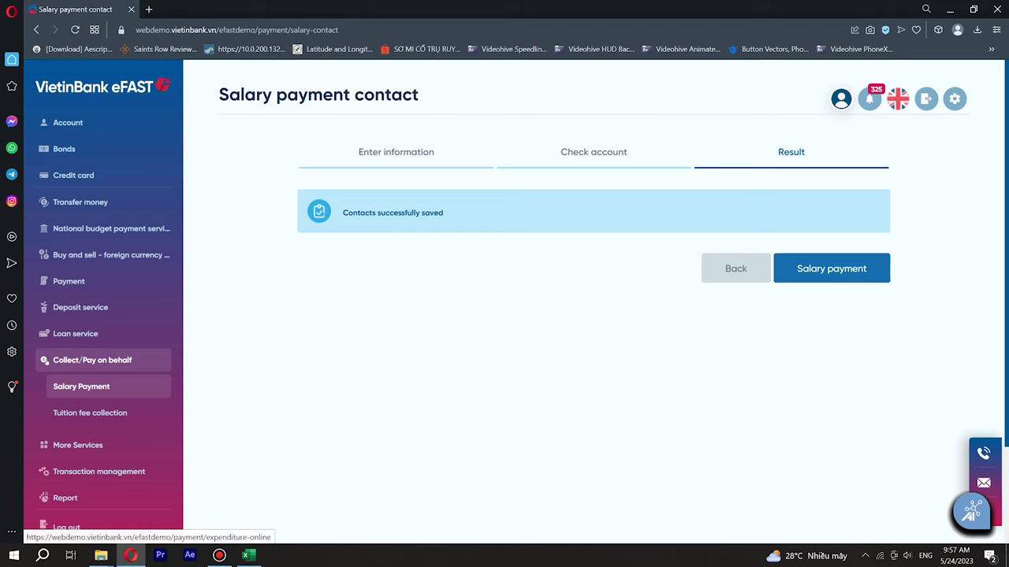
- Create a salary payment from the Test valid debit account, total 7000, with the template attached
{"action": "left_click", "coordinate": [832, 268]}
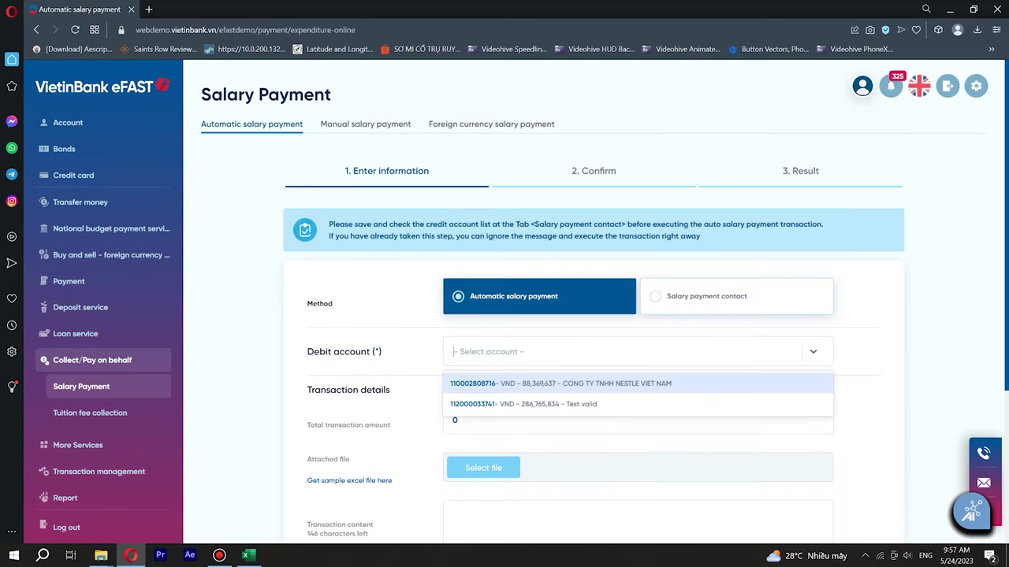
{"action": "key", "text": "Down"}
{"action": "key", "text": "Return"}
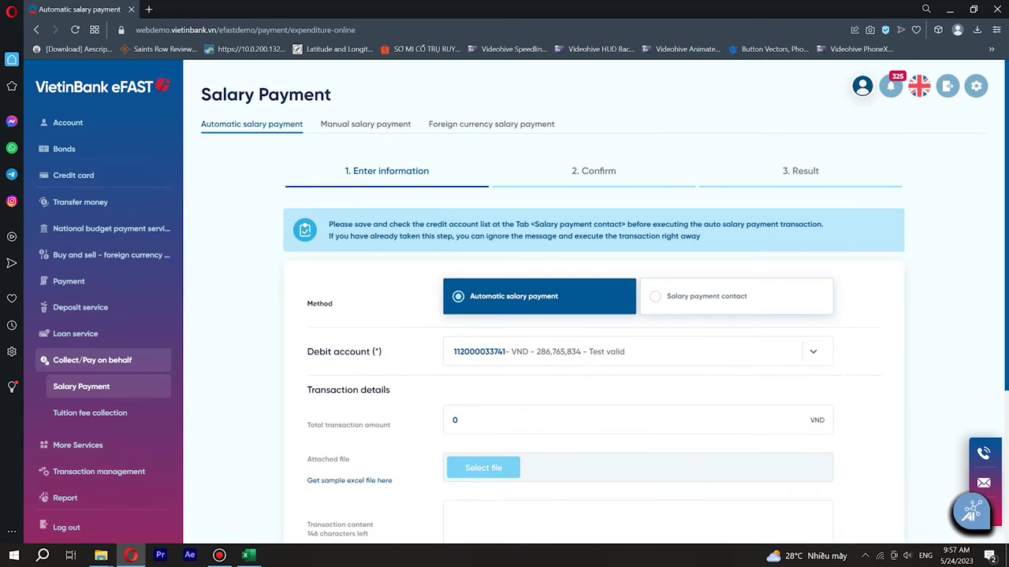
{"action": "key", "text": "Tab"}
{"action": "type", "text": "8"}
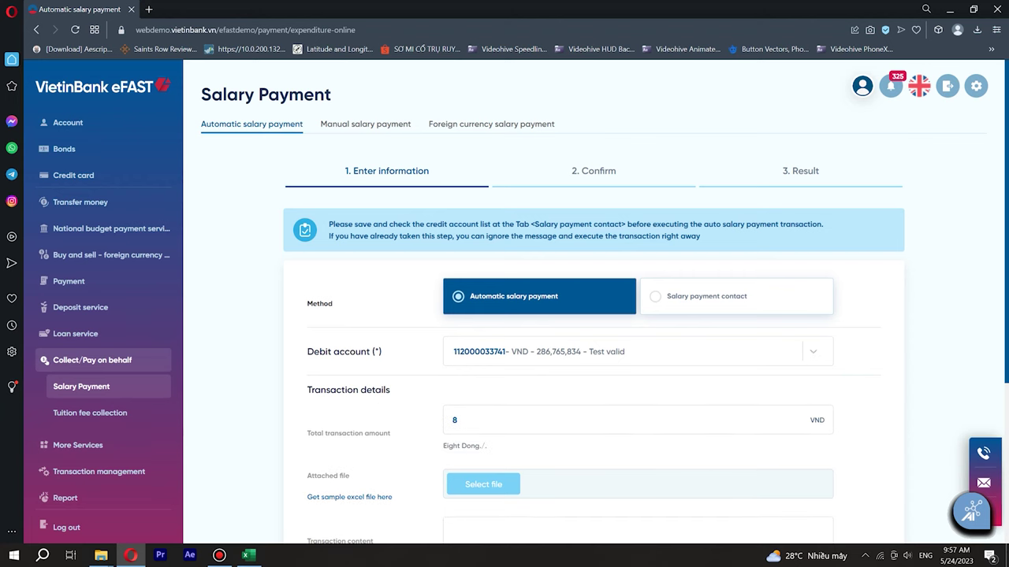
{"action": "key", "text": "BackSpace"}
{"action": "type", "text": "7000"}
{"action": "scroll", "coordinate": [505, 316], "scroll_direction": "down", "scroll_amount": 2}
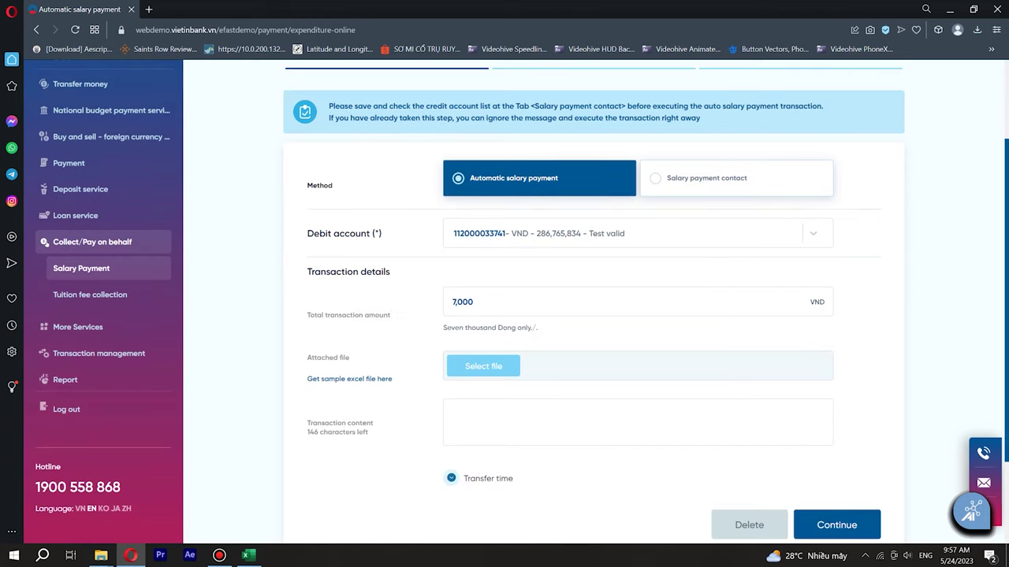
{"action": "left_click", "coordinate": [497, 367]}
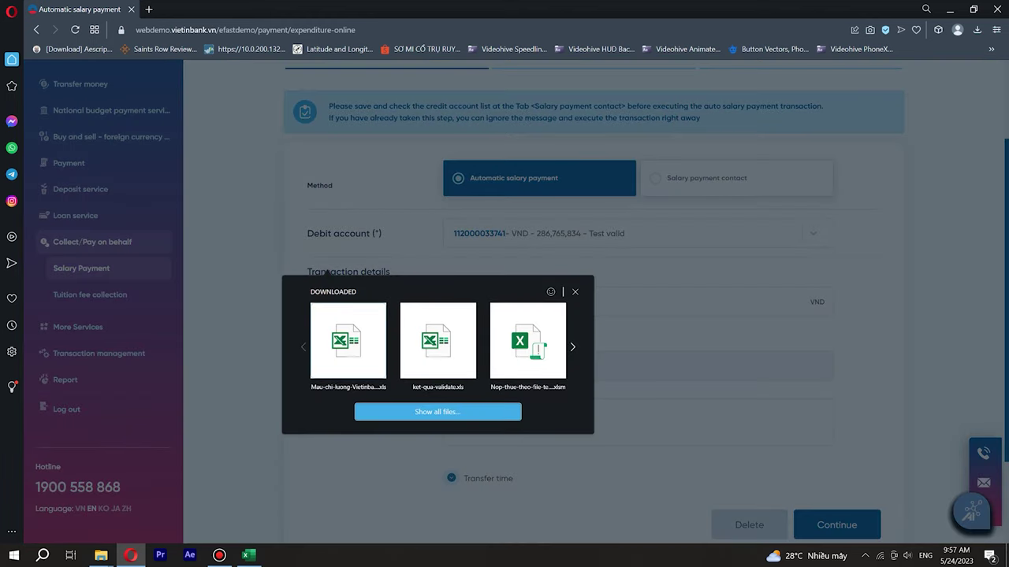
{"action": "left_click", "coordinate": [348, 341]}
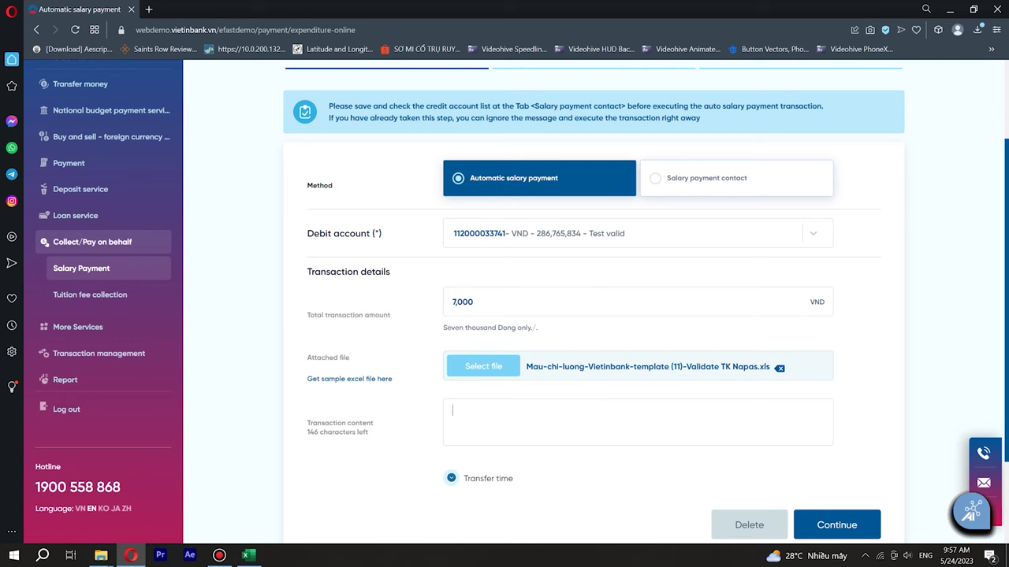
- Replace the transaction content 'chi luong thang 5 2023' with 'salary payment May'
{"action": "left_click", "coordinate": [453, 410]}
{"action": "type", "text": "chi luong thang"}
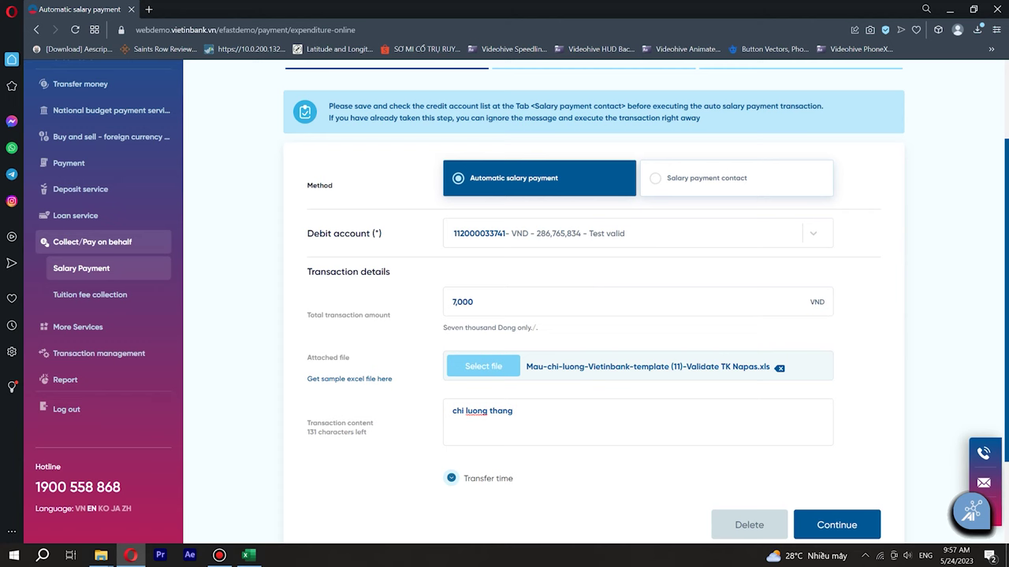
{"action": "type", "text": " 5"}
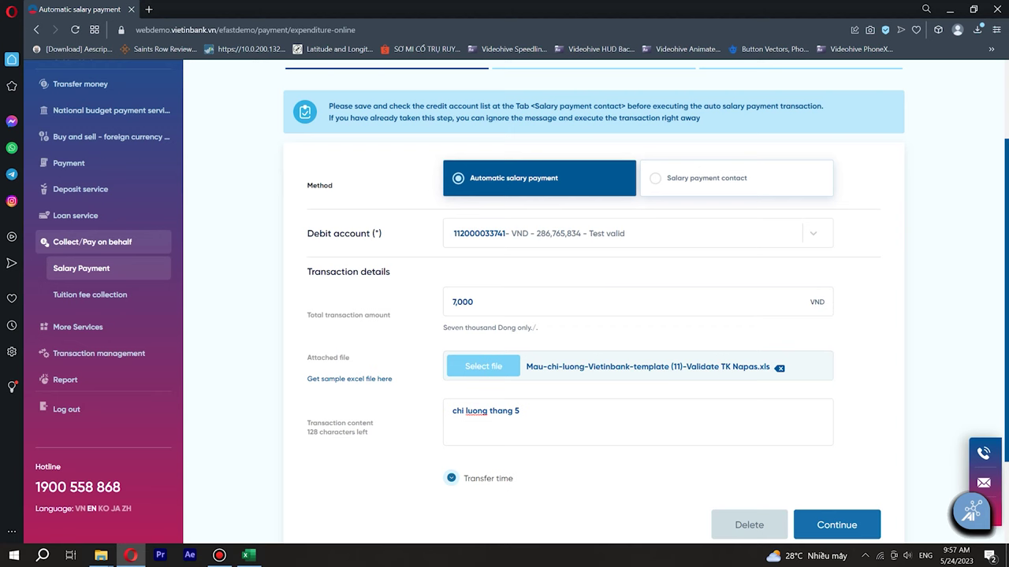
{"action": "type", "text": "2023"}
{"action": "key", "text": "ctrl+shift+Left"}
{"action": "key", "text": "ctrl+shift+Left"}
{"action": "key", "text": "ctrl+shift+Left"}
{"action": "key", "text": "ctrl+shift+Left"}
{"action": "key", "text": "ctrl+shift+Left"}
{"action": "key", "text": "BackSpace"}
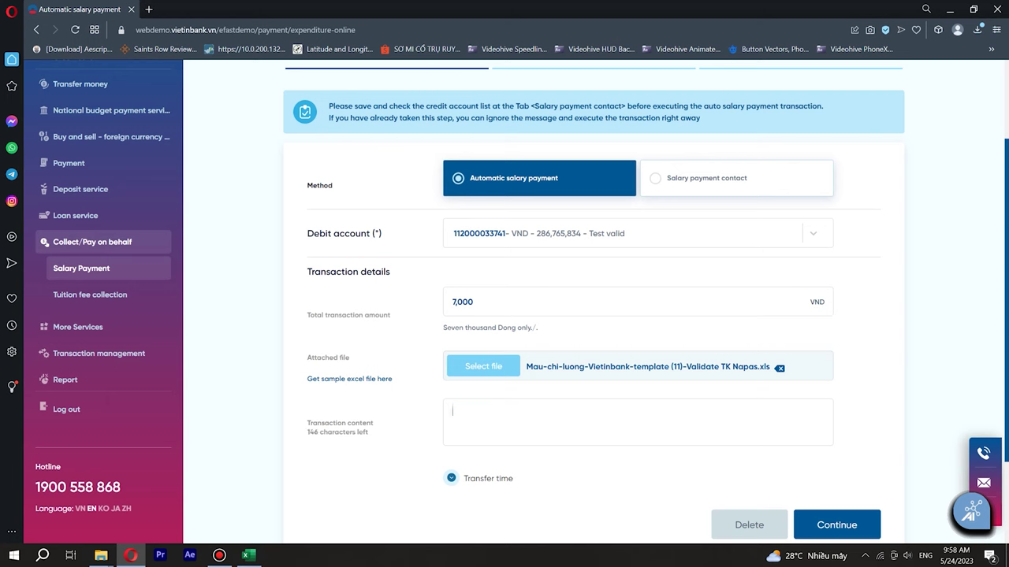
{"action": "type", "text": "salary payment"}
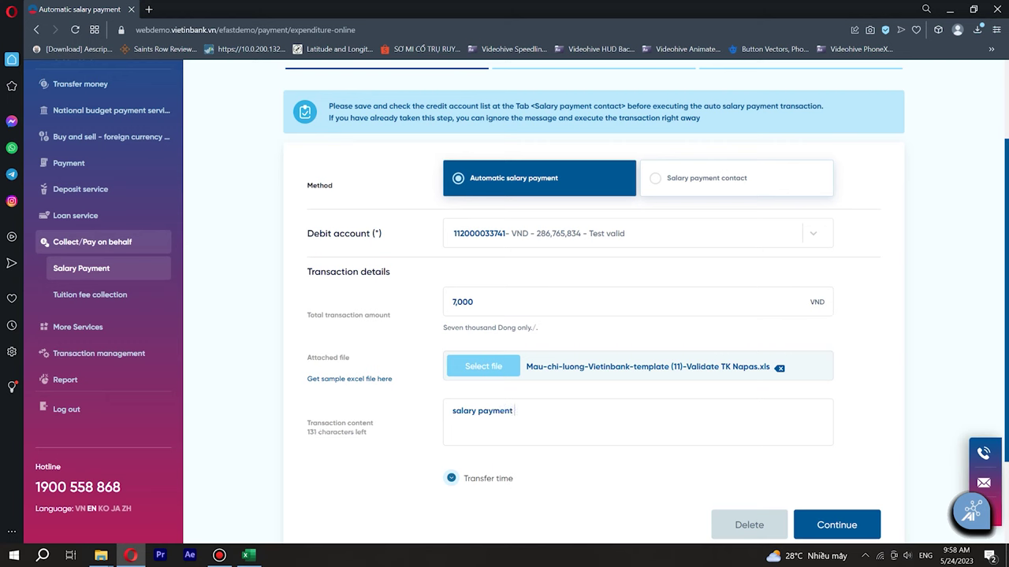
{"action": "type", "text": " May"}
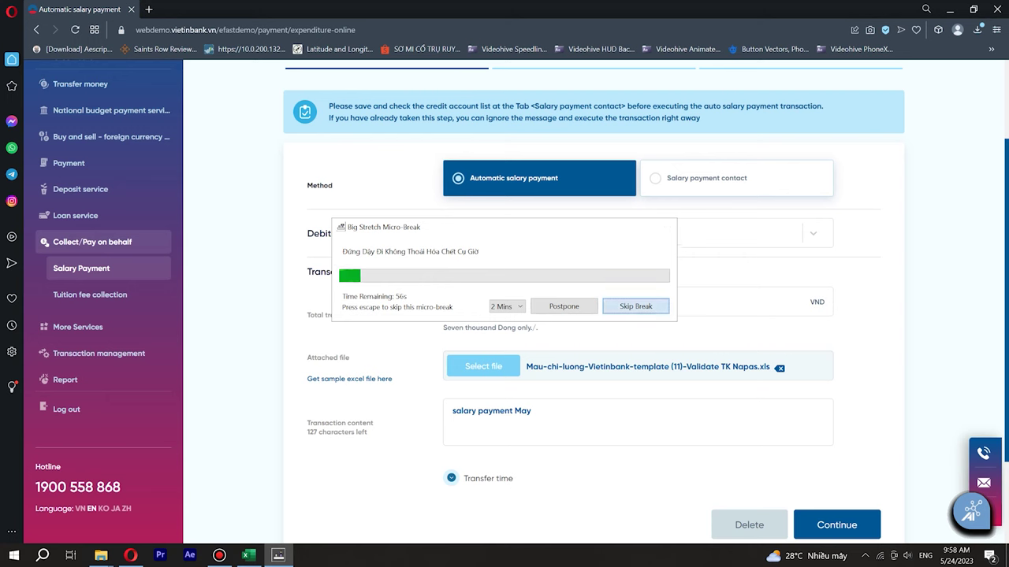
{"action": "key", "text": "Escape"}
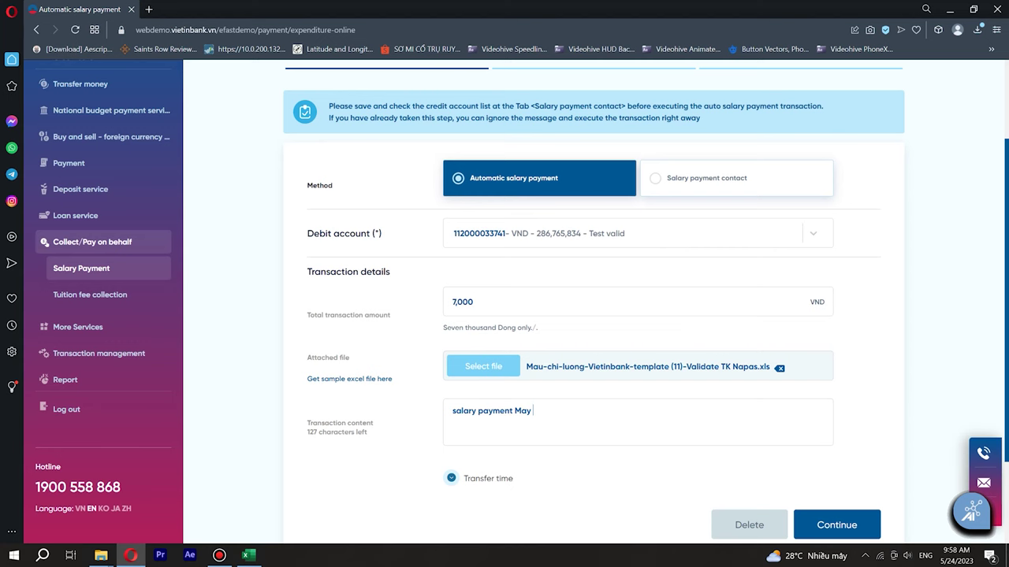
- Complete the transaction content by adding '2023'
{"action": "type", "text": "2023"}
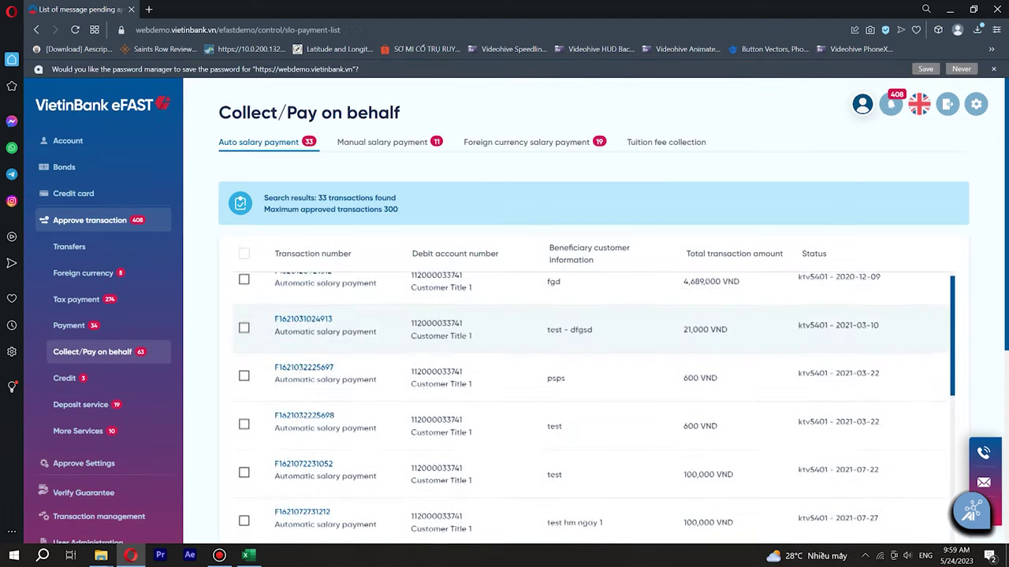
- Scroll to the bottom of the Auto salary payment approval list
{"action": "scroll", "coordinate": [591, 394], "scroll_direction": "down", "scroll_amount": 10}
{"action": "scroll", "coordinate": [591, 375], "scroll_direction": "down", "scroll_amount": 1}
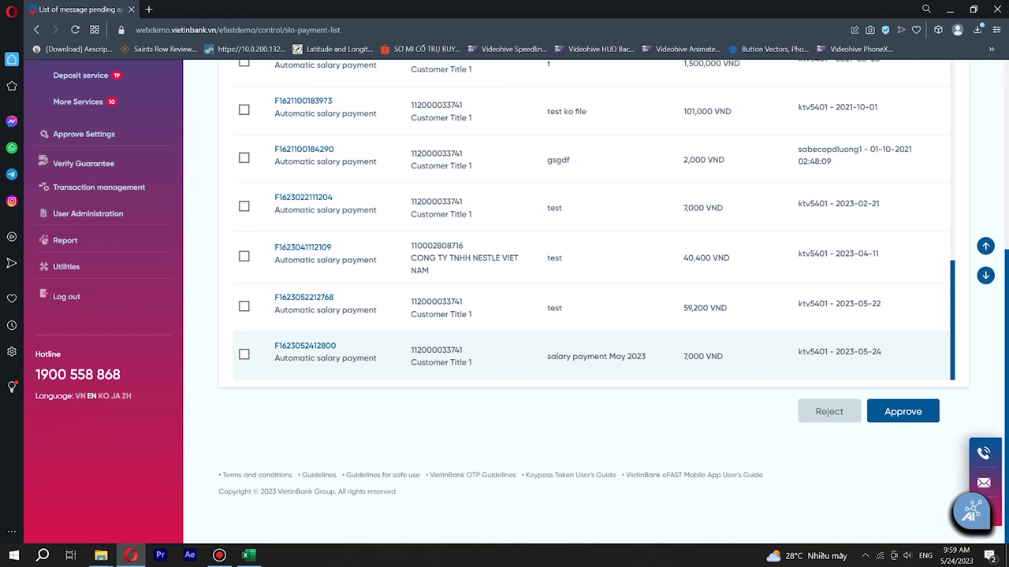
- Open the details of the 7,000 VND 'salary payment May 2023' transaction
{"action": "left_click", "coordinate": [305, 346]}
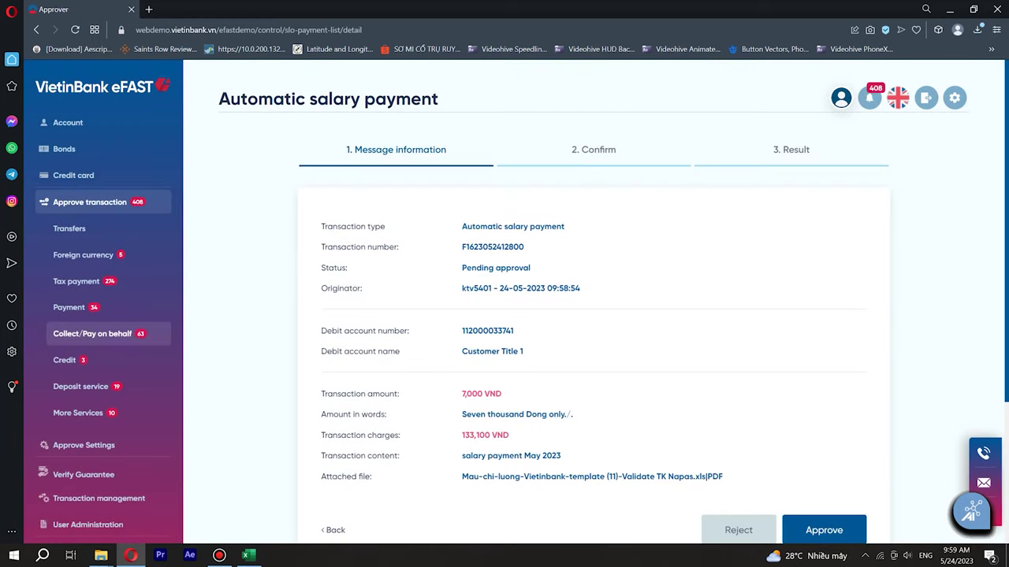
{"action": "scroll", "coordinate": [504, 315], "scroll_direction": "down", "scroll_amount": 1}
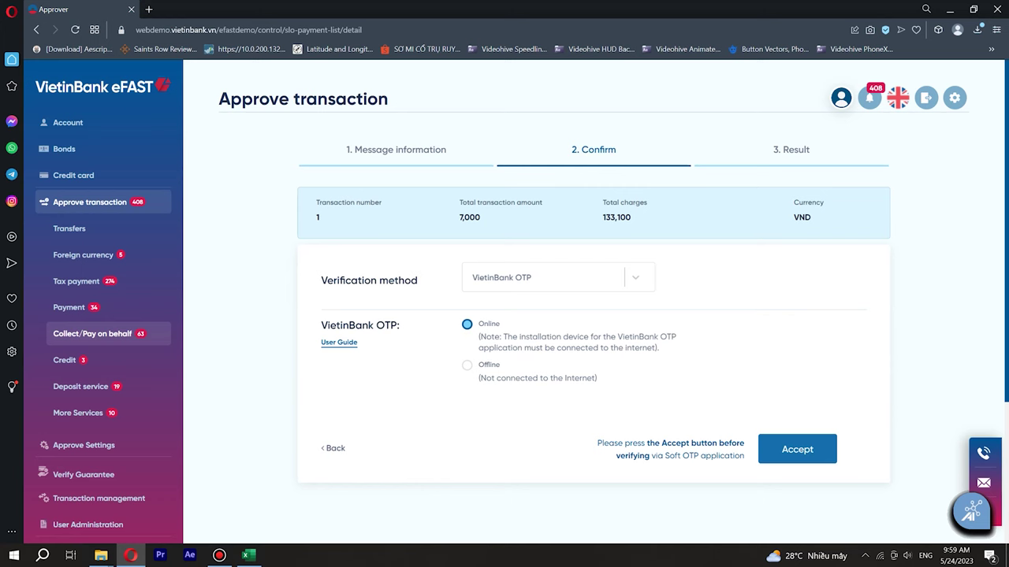
- Set the verification method to ByPass OTP Keypass and accept the approval
{"action": "left_click", "coordinate": [557, 277]}
{"action": "left_click", "coordinate": [521, 331]}
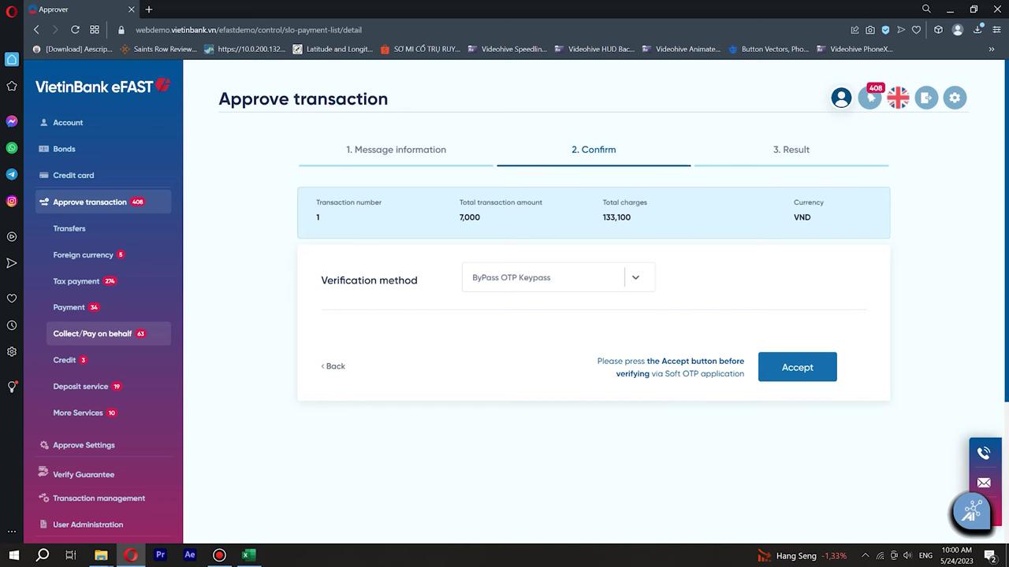
{"action": "left_click", "coordinate": [797, 367]}
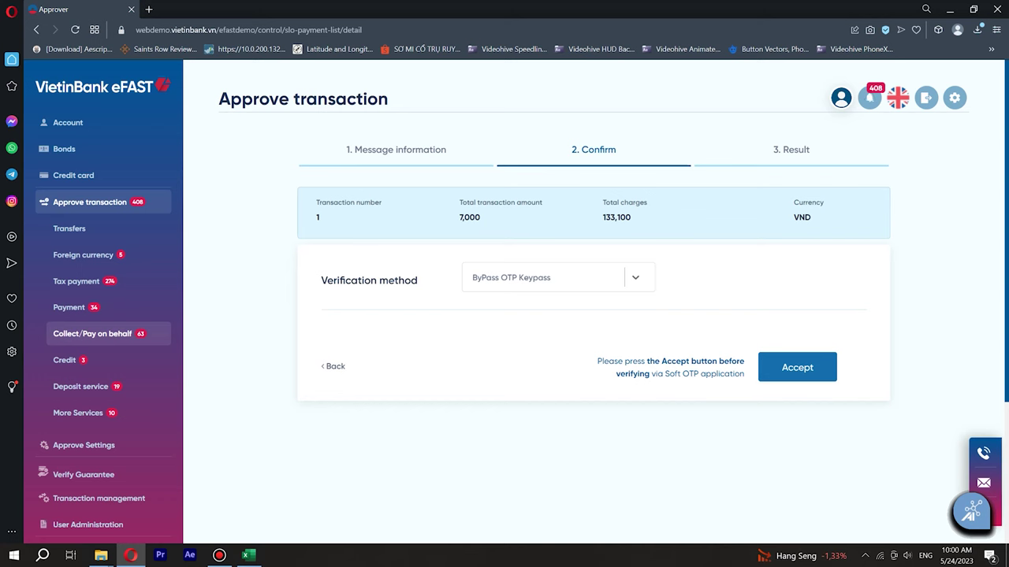